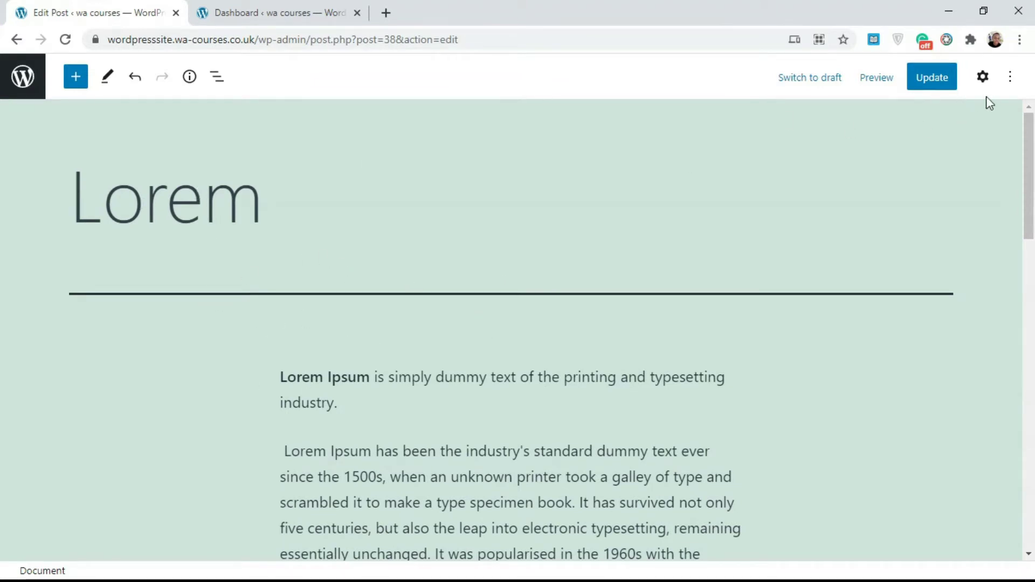
Open the post Settings sidebar, expand Status & visibility, and show the Post Format choices
left_click(983, 79)
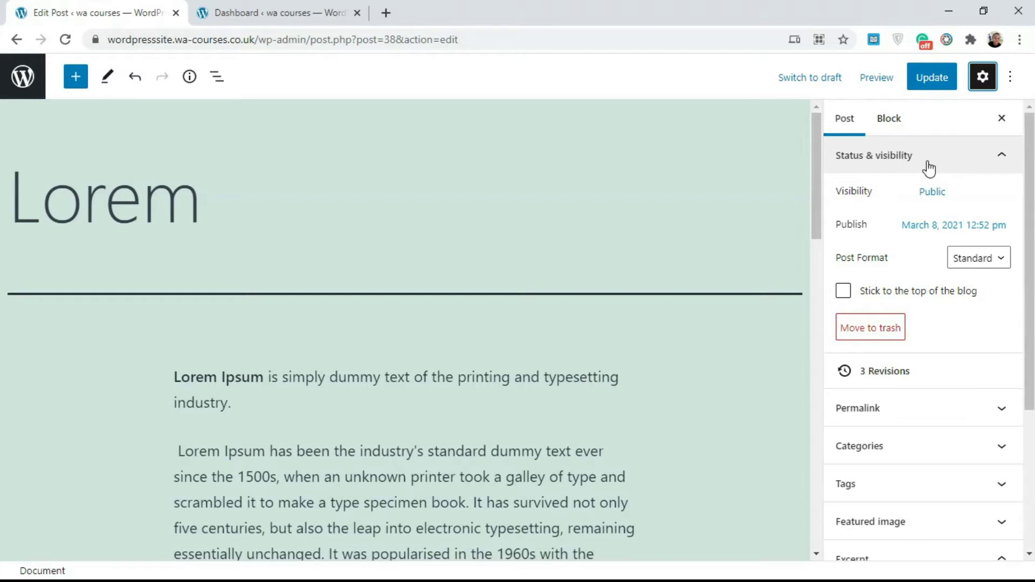
left_click(977, 169)
left_click(977, 170)
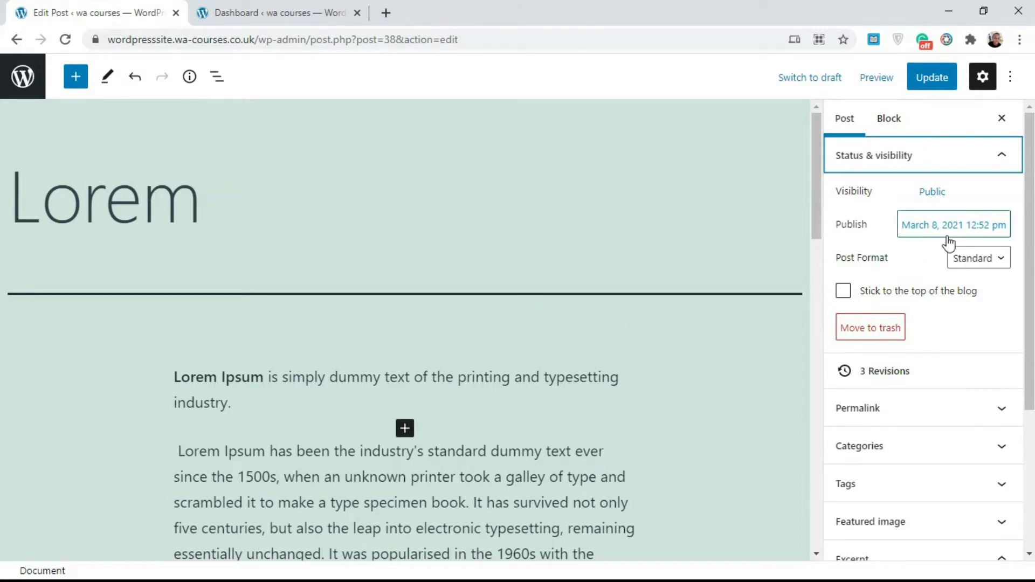
left_click(990, 258)
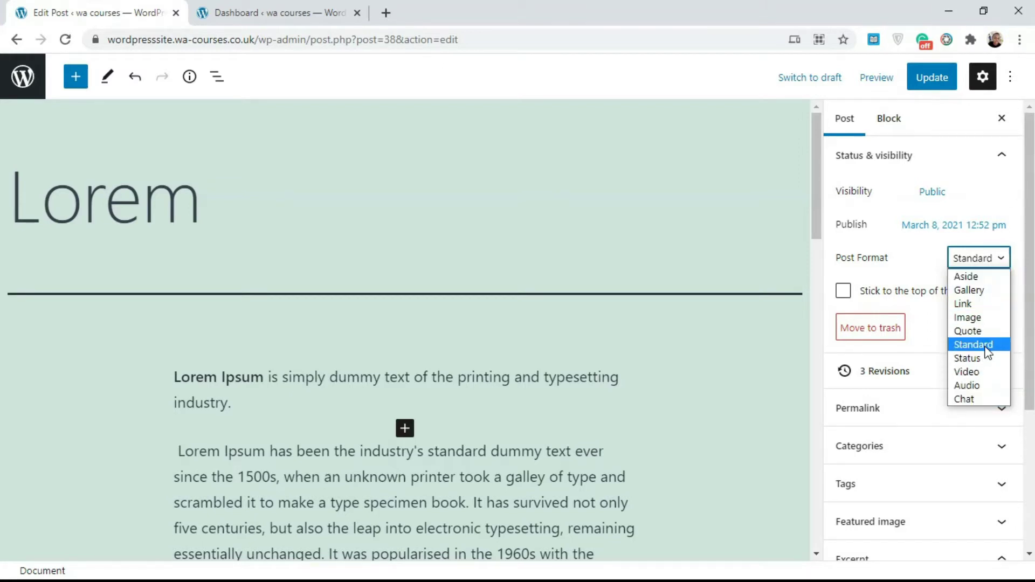
Change the post format to Link, then Image, then Quote, and reopen the format list
left_click(980, 304)
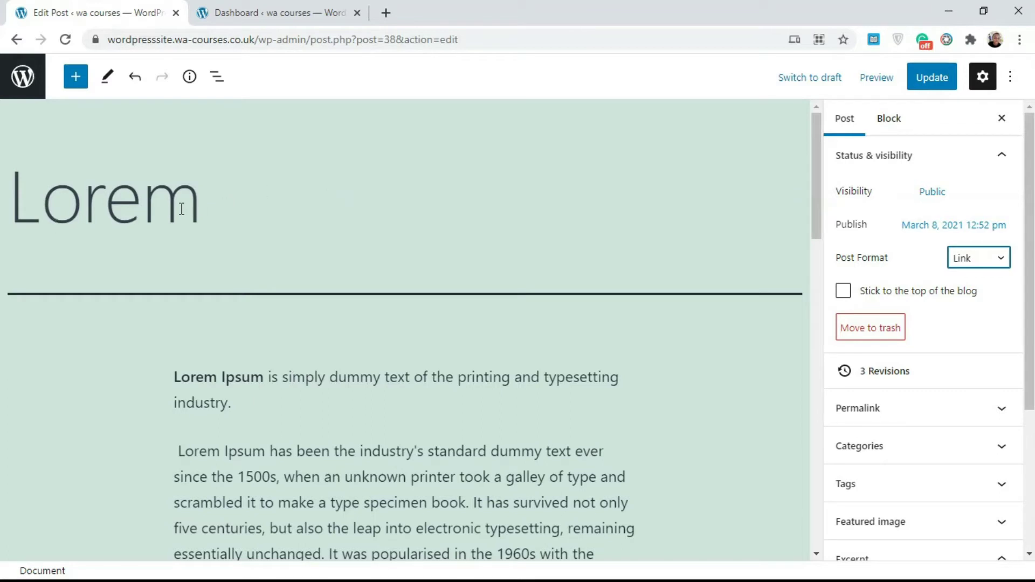
left_click(968, 260)
left_click(971, 317)
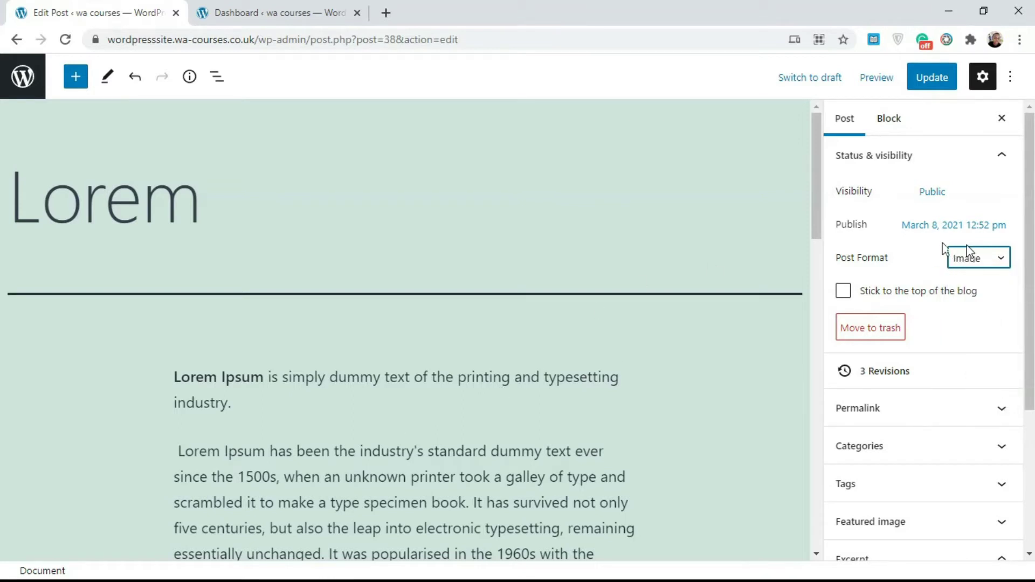
left_click(979, 258)
left_click(982, 334)
left_click(994, 261)
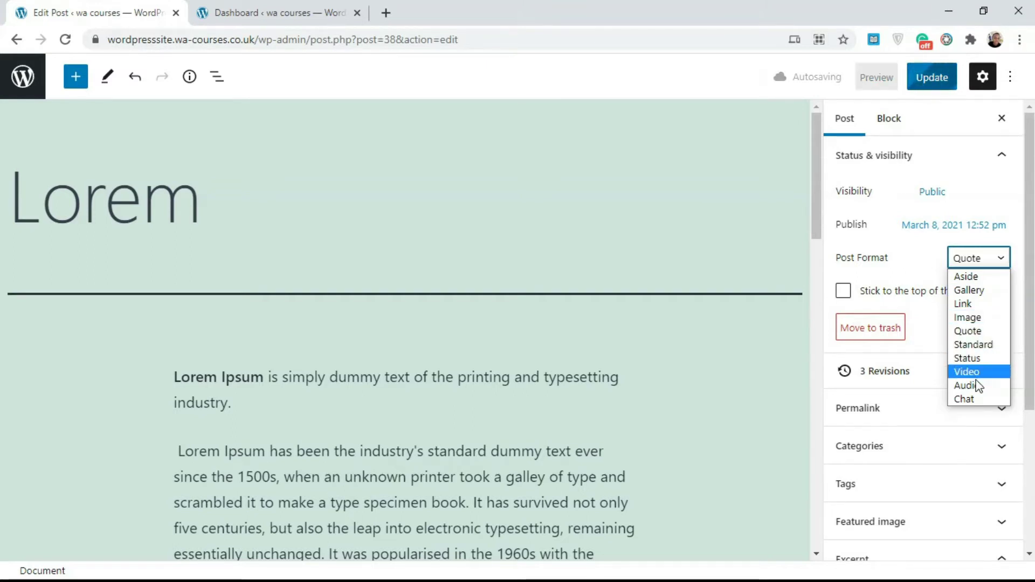
Switch the format between Standard and Quote, end on Standard, then go to the dashboard tab
left_click(978, 351)
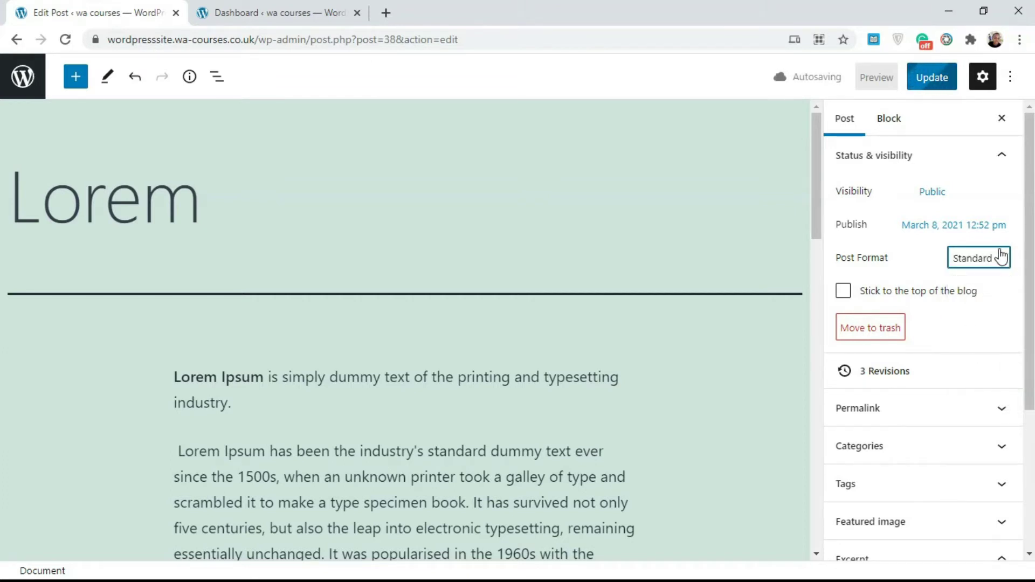
left_click(994, 258)
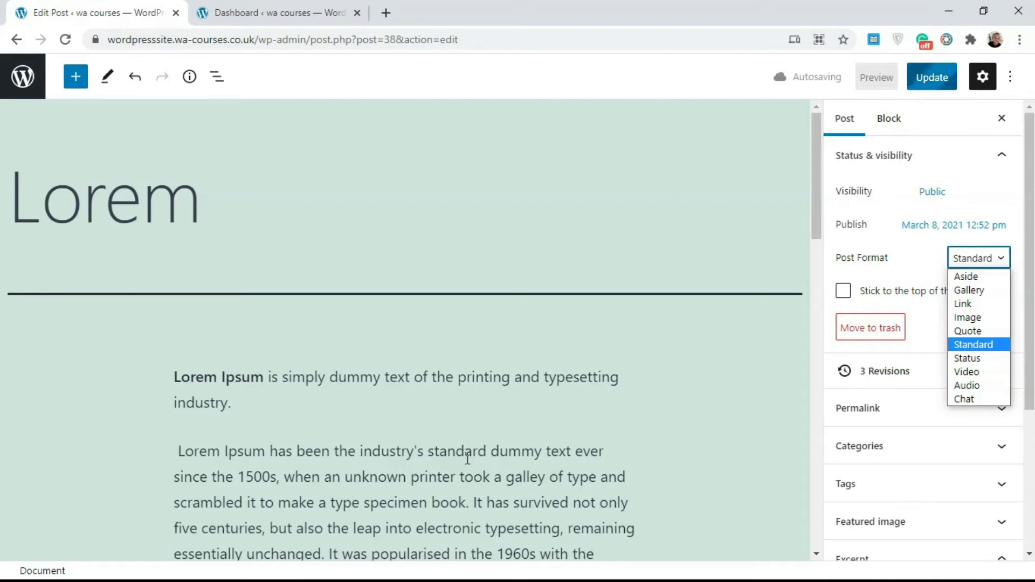
left_click(971, 330)
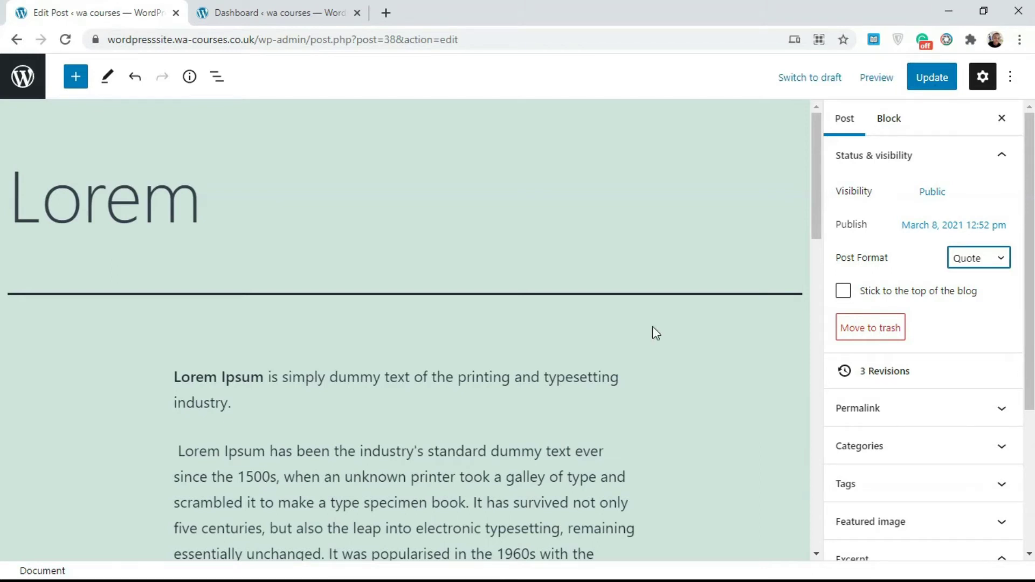
left_click(991, 262)
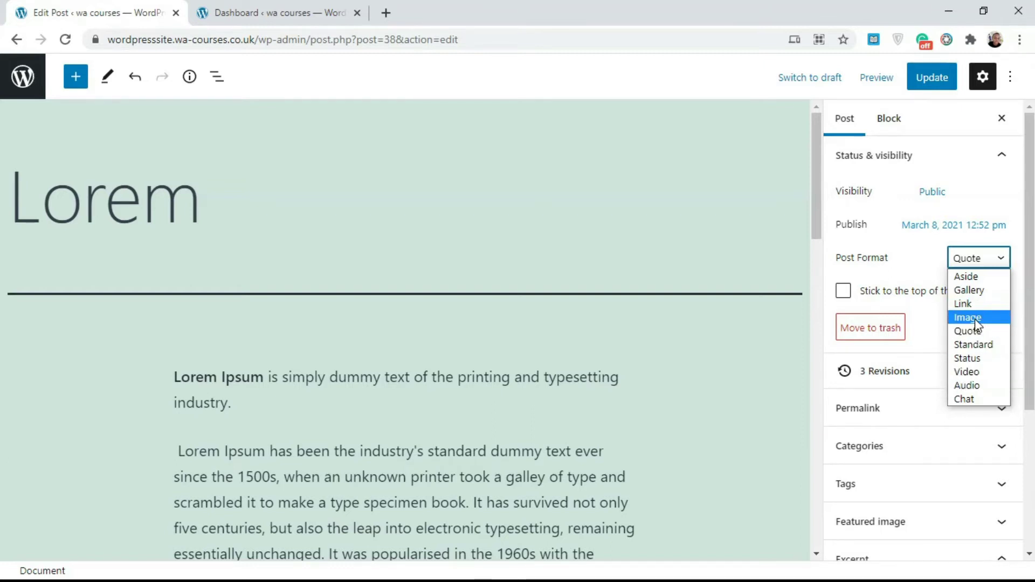
left_click(980, 345)
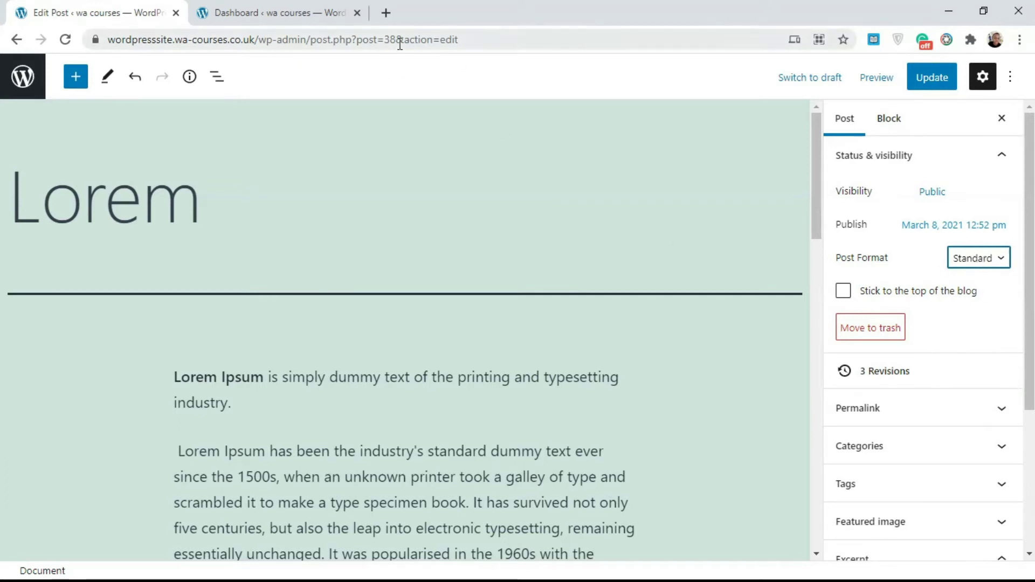
left_click(270, 12)
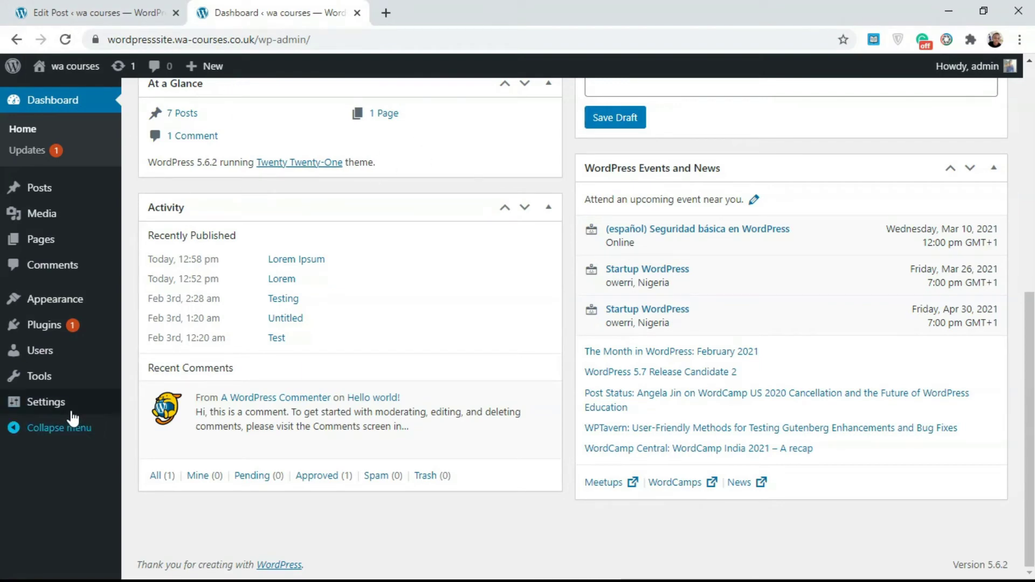
Open Settings > Writing and keep Standard as the Default Post Format
mouse_move(69, 415)
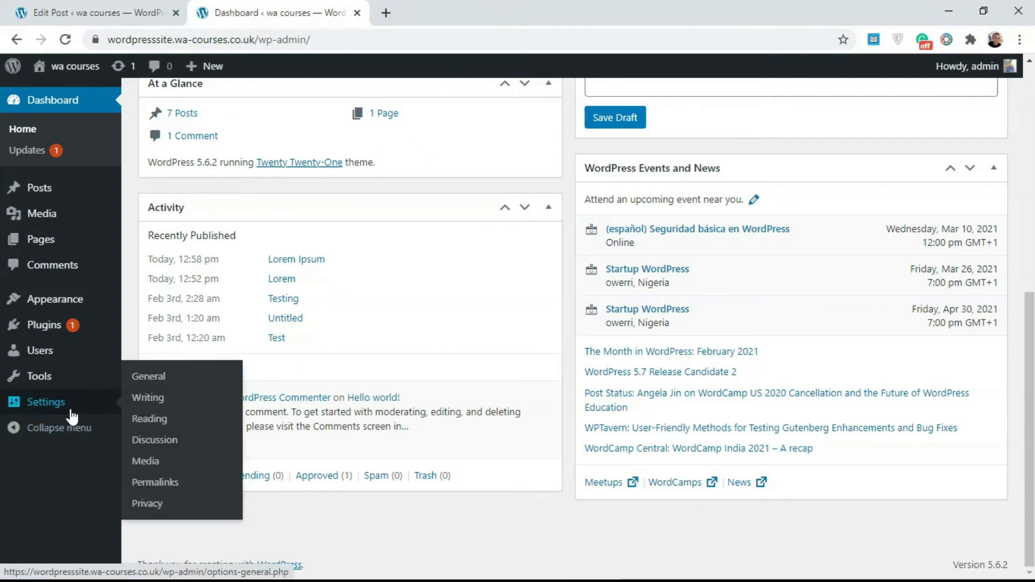
left_click(167, 400)
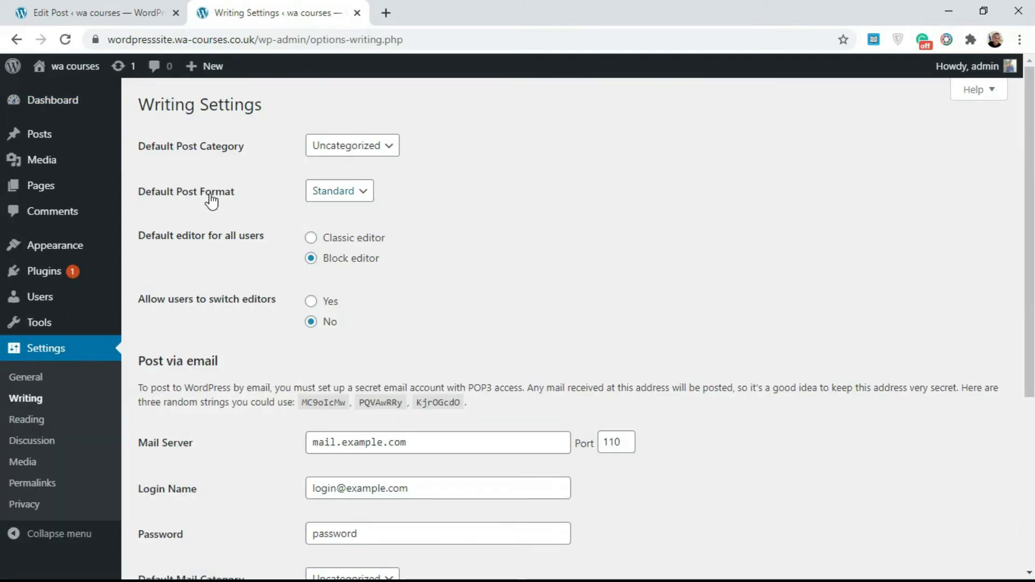
left_click(347, 195)
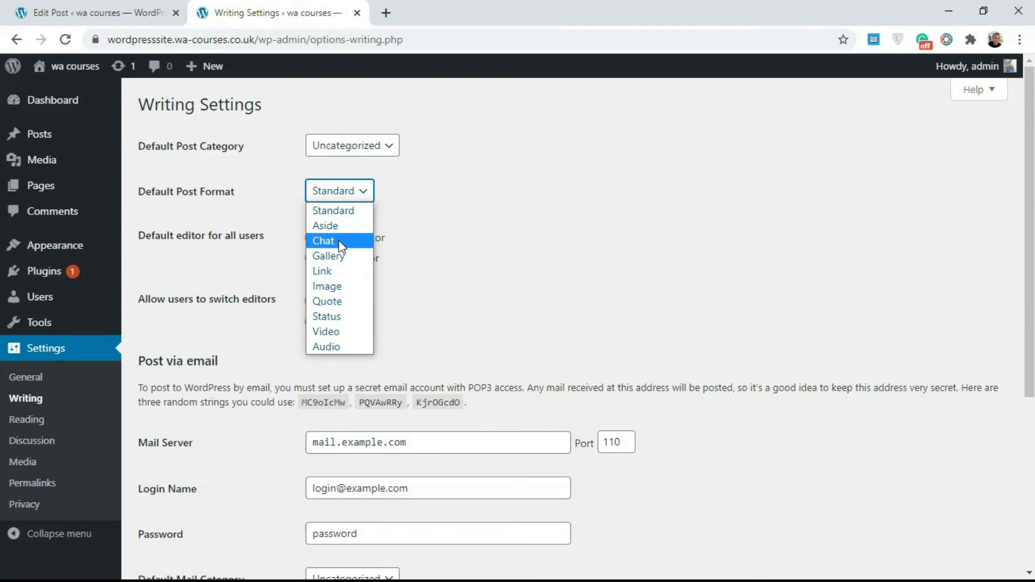
left_click(338, 214)
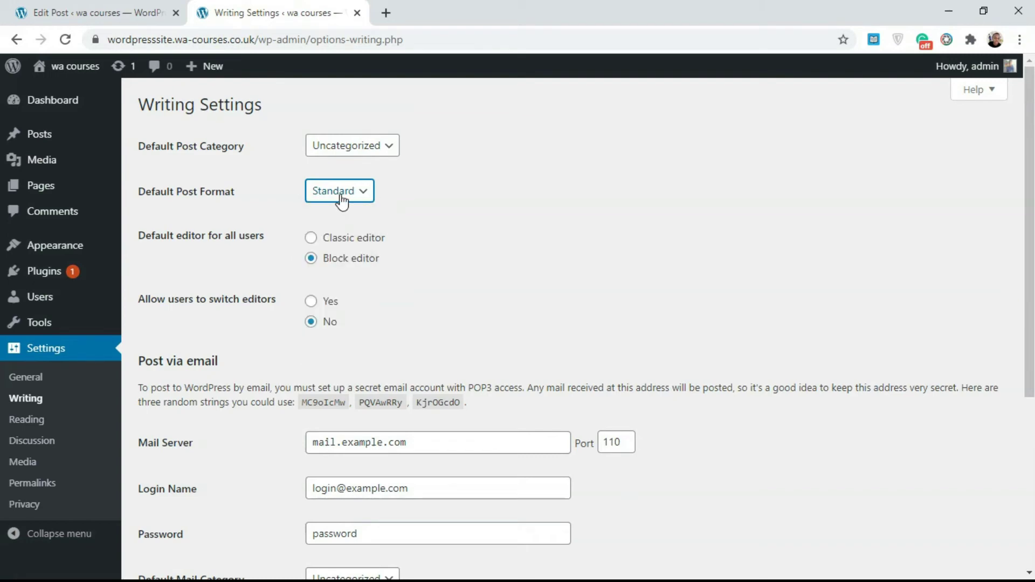
Save the Writing Settings and return to the post being edited
left_click_drag(1029, 197, 1030, 345)
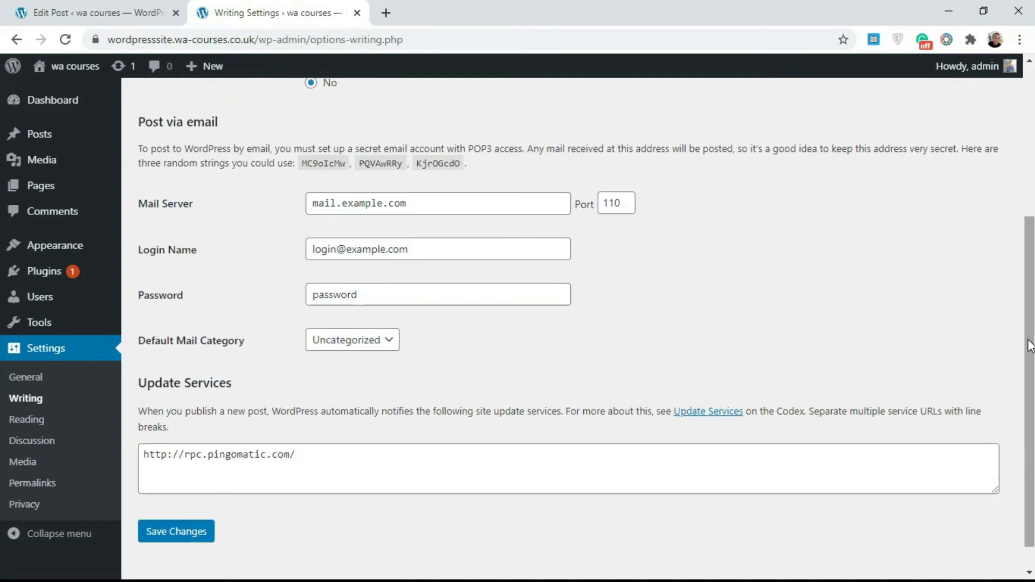
left_click(209, 536)
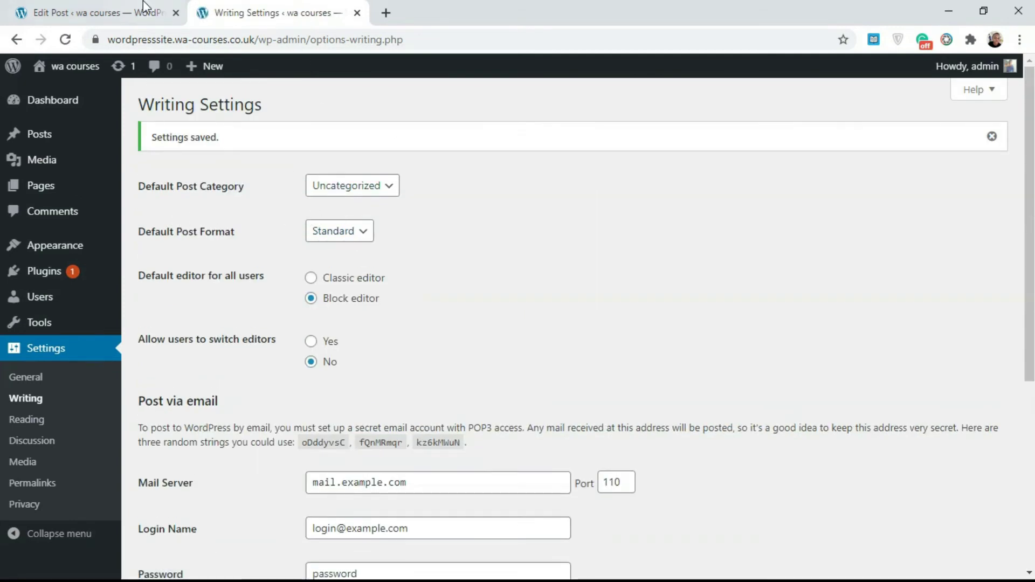
left_click(97, 13)
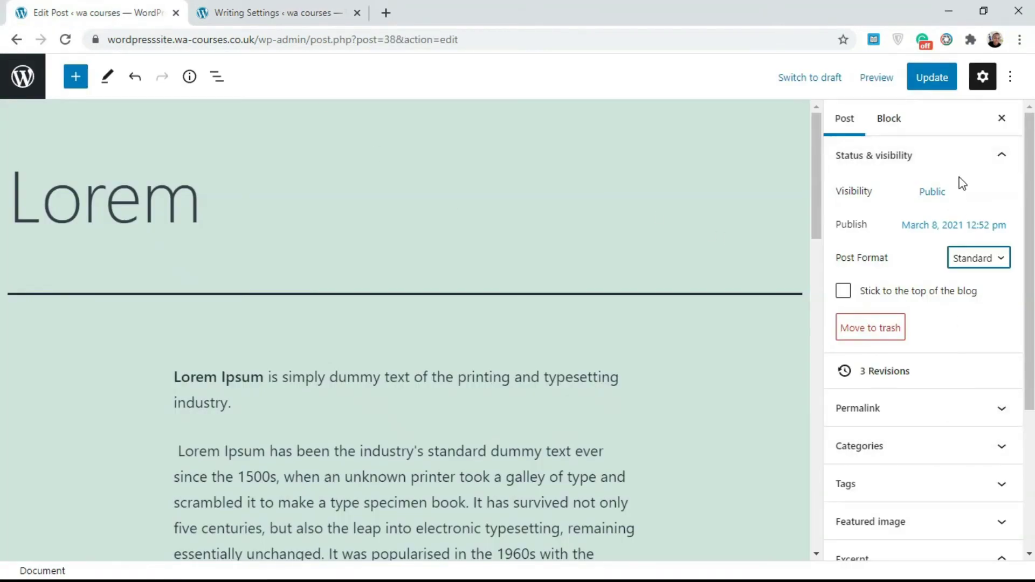
Keep the post format at Standard and look through the editor's Options menu
left_click(969, 261)
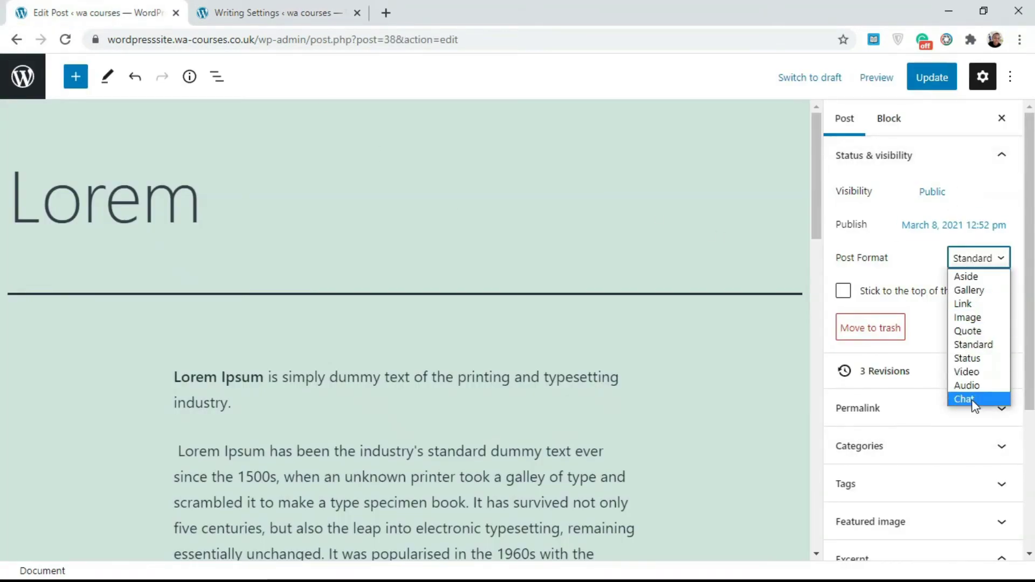
left_click(964, 346)
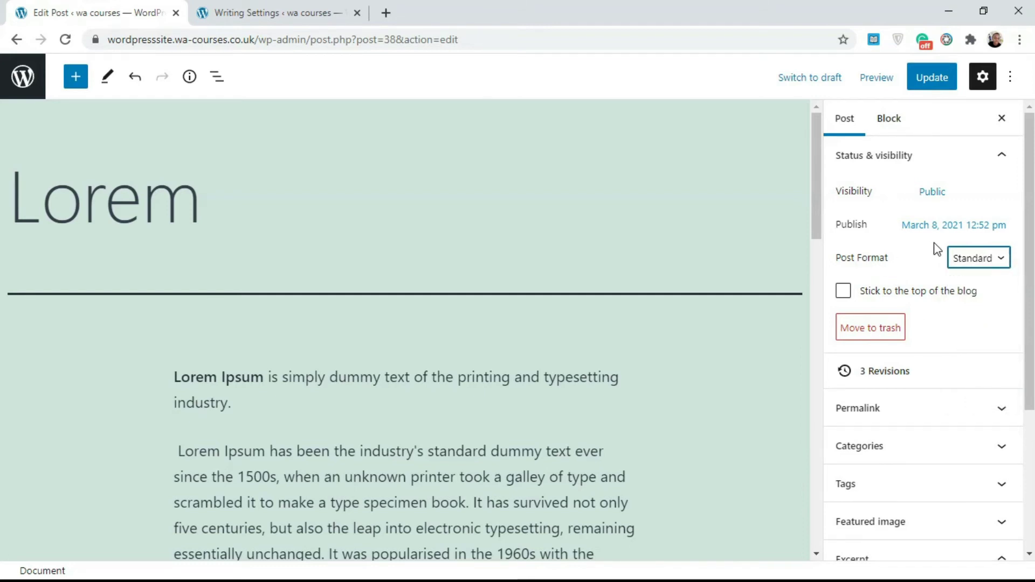
left_click(1010, 77)
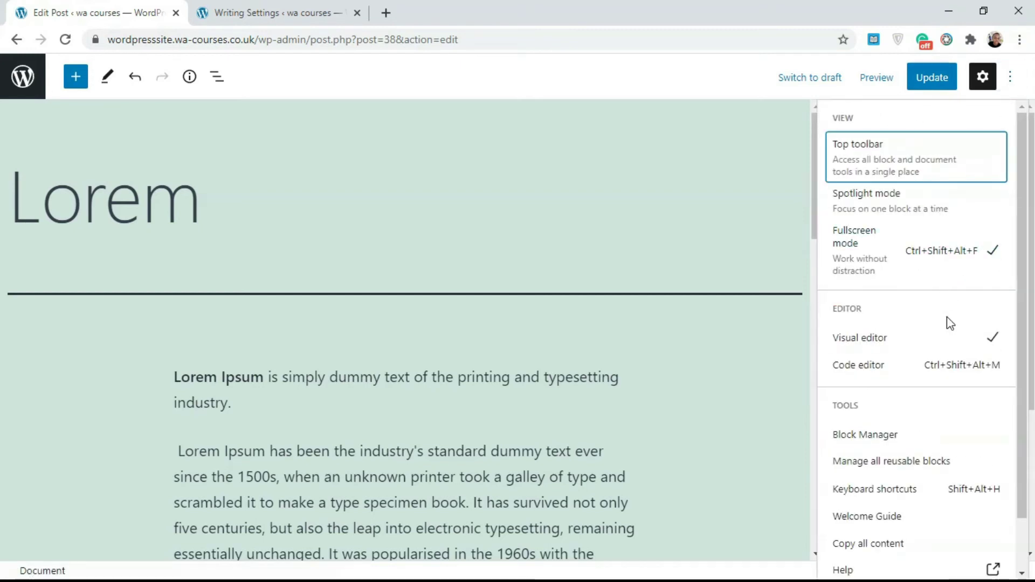
left_click(776, 213)
Leave the editor despite unsaved changes and return to the Writing Settings tab
left_click(12, 78)
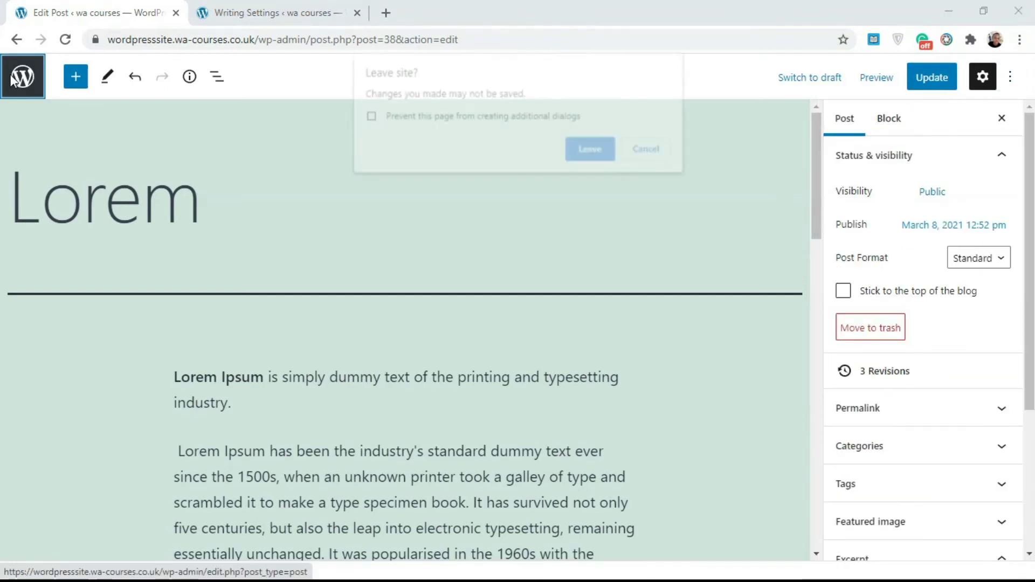
left_click(591, 150)
left_click(325, 7)
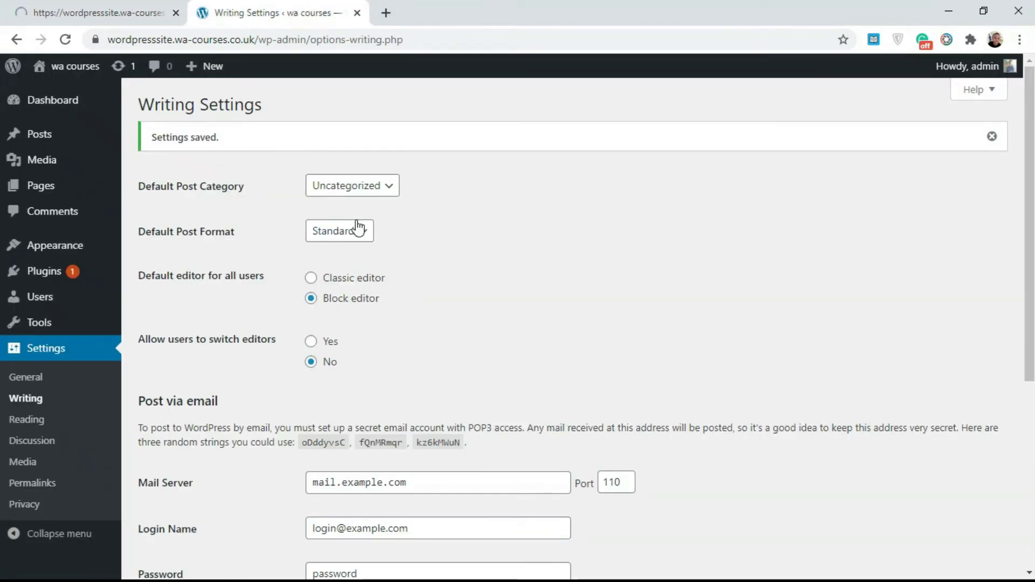
Save Classic editor as the default for all users, then edit the Lorem Ipsum post
left_click(312, 279)
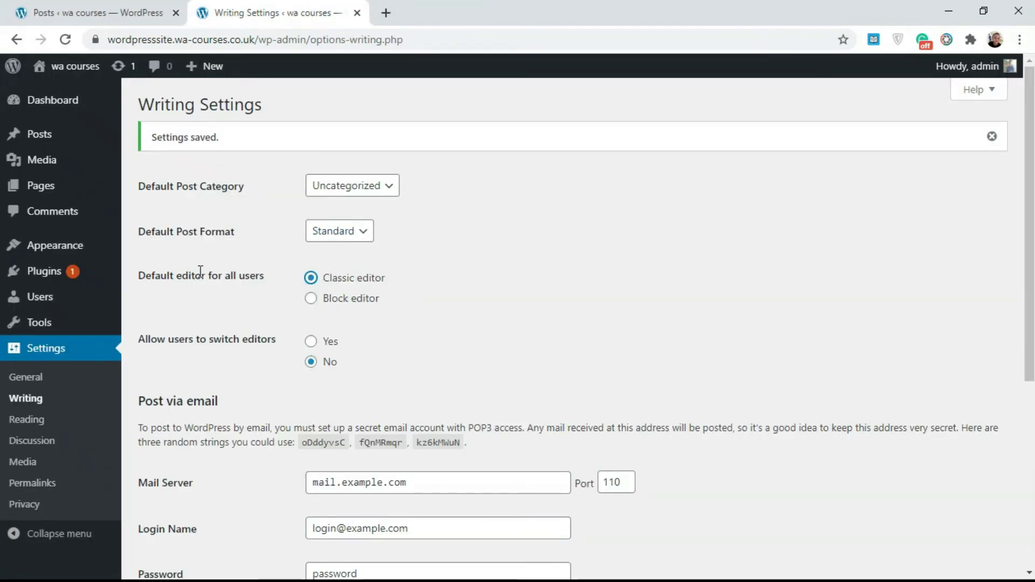
scroll(386, 292, "down", 5)
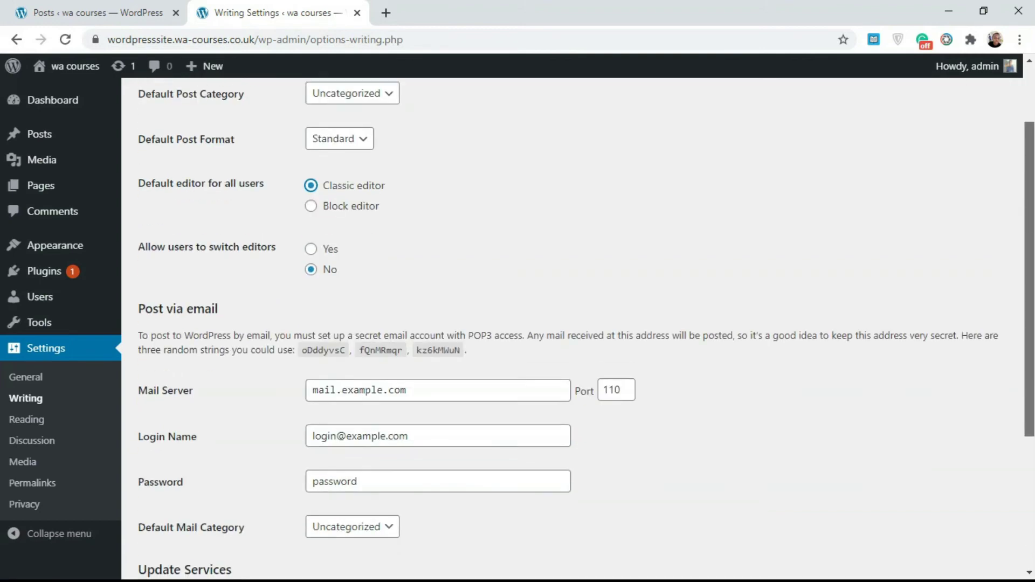
left_click(202, 549)
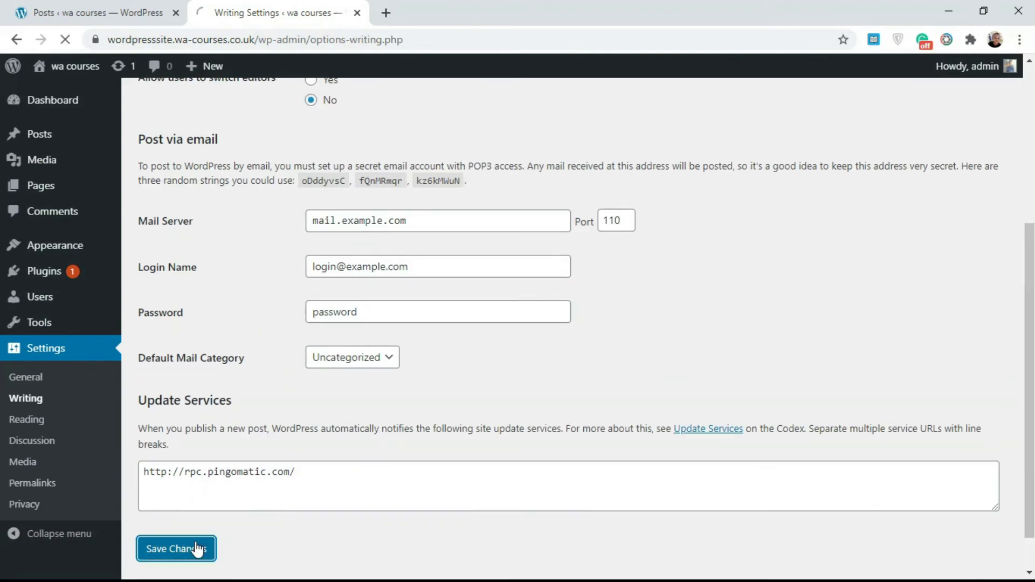
left_click(185, 7)
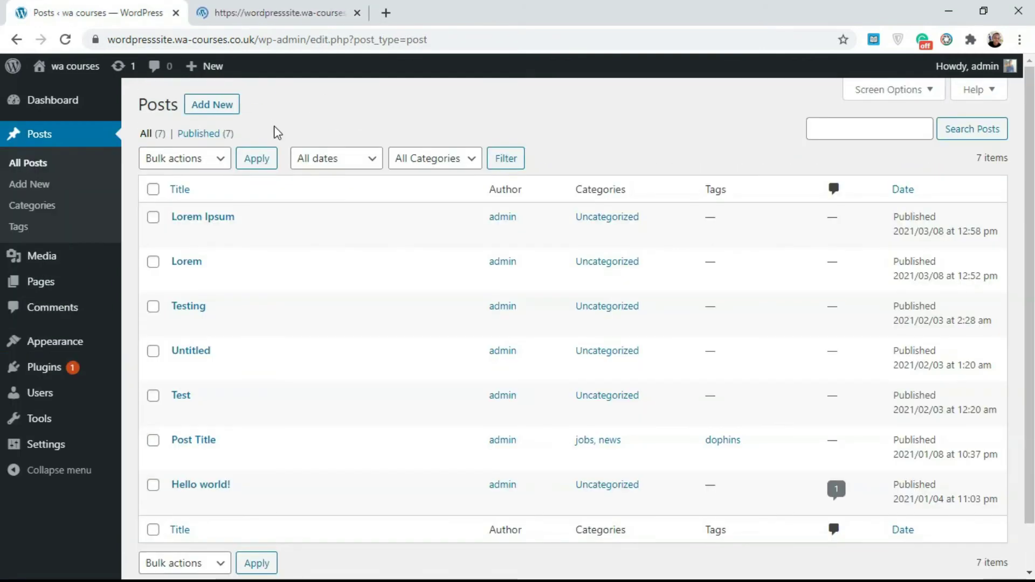
left_click(183, 235)
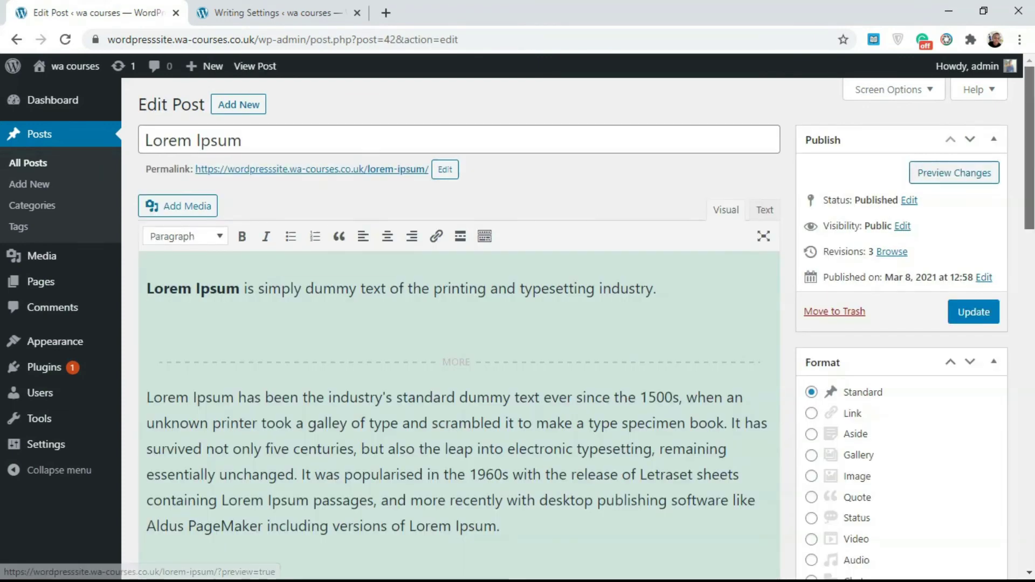
scroll(920, 169, "down", 5)
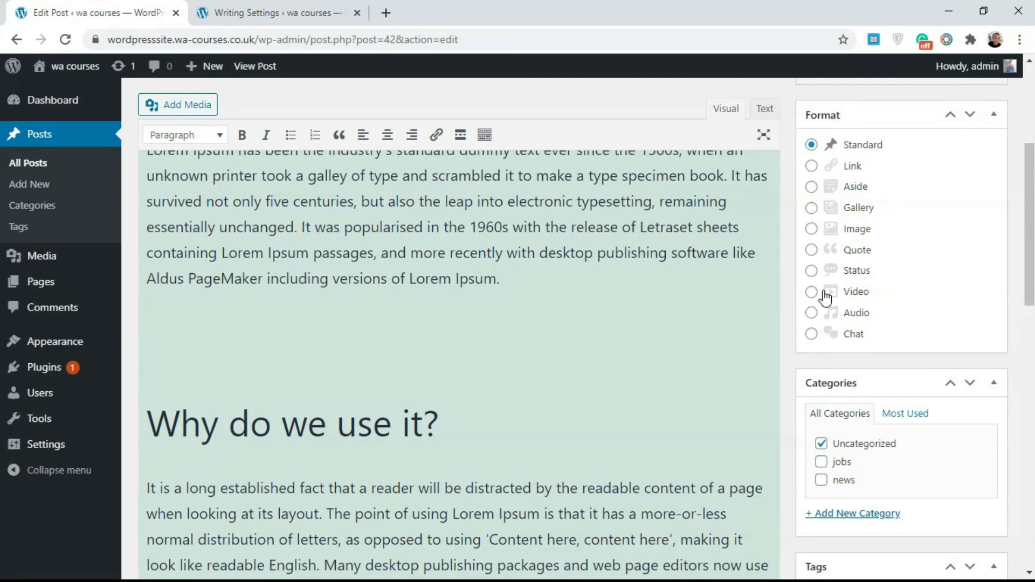
scroll(1030, 216, "up", 2)
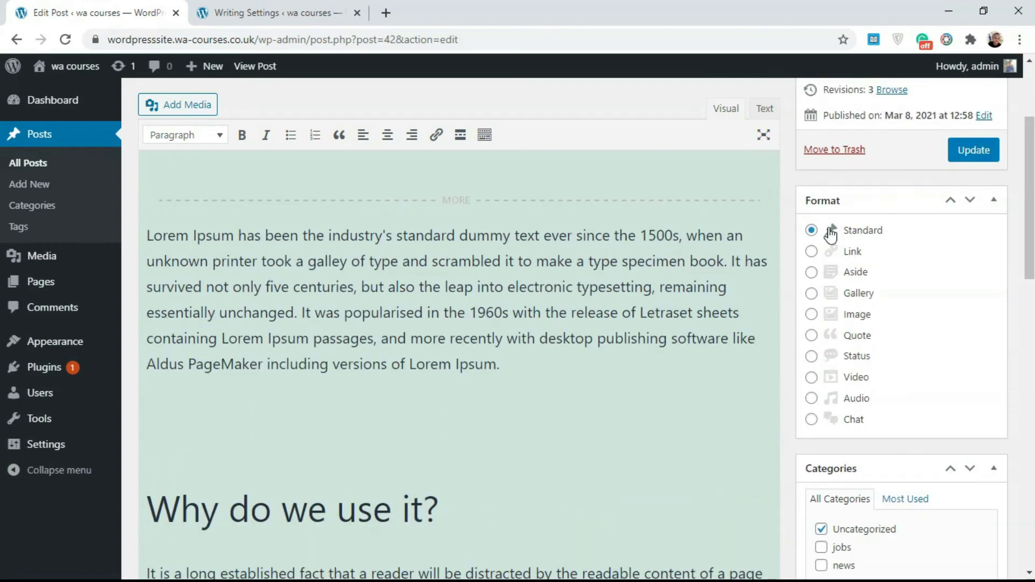
left_click(812, 252)
left_click(810, 274)
left_click(811, 295)
left_click(812, 315)
left_click(812, 230)
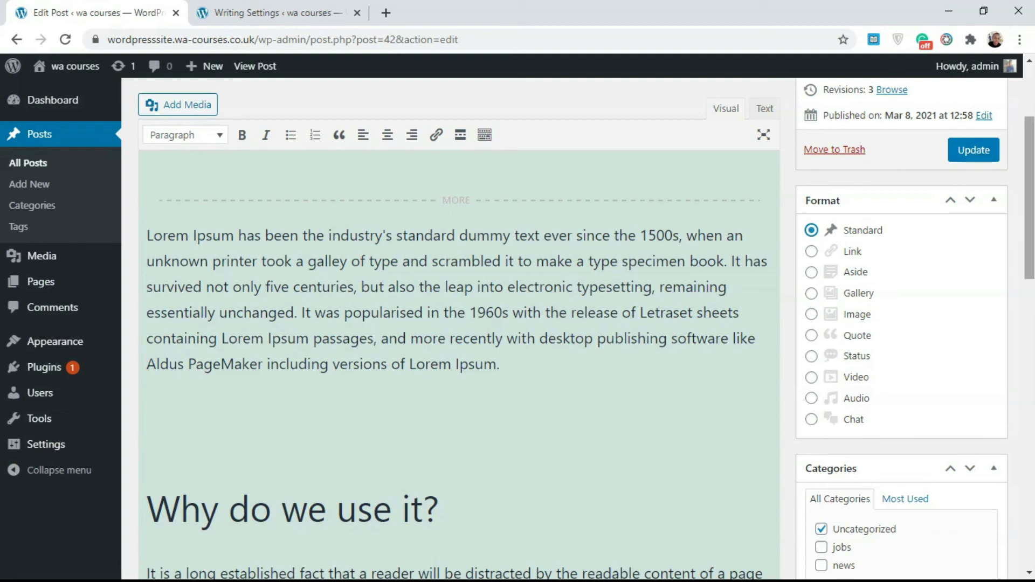
scroll(1030, 162, "up", 3)
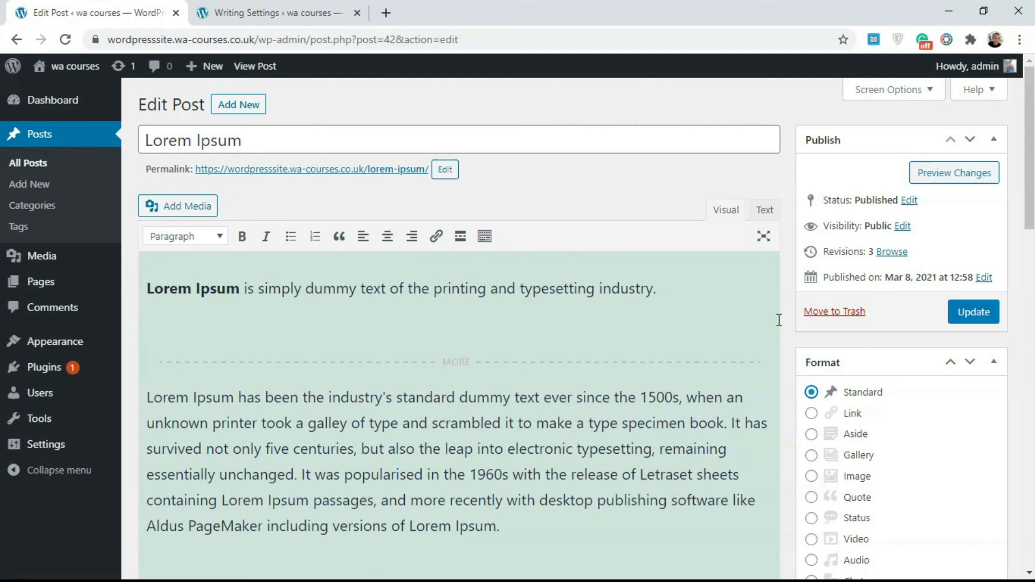
left_click(885, 91)
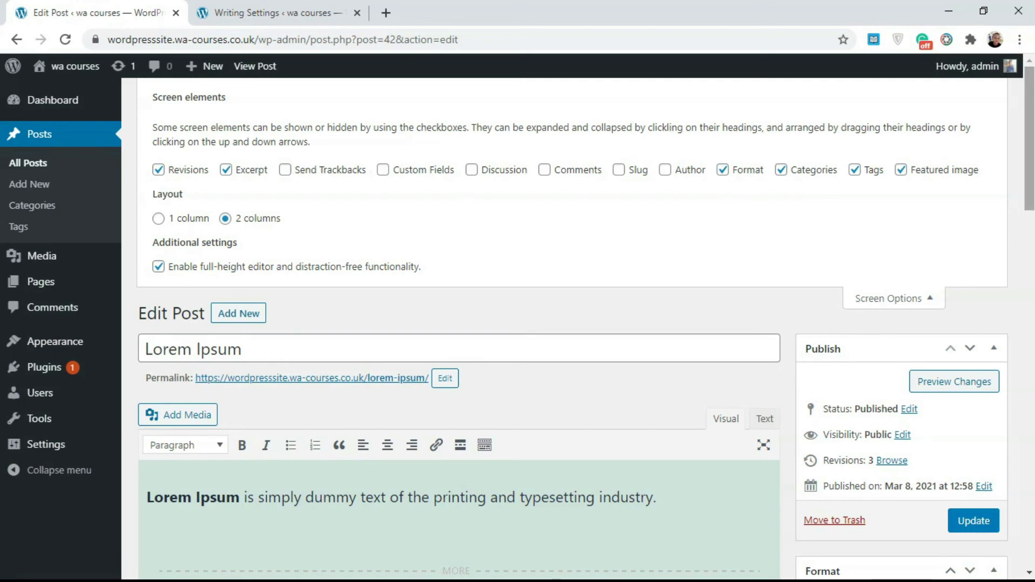
scroll(1029, 162, "down", 1)
scroll(1029, 162, "down", 4)
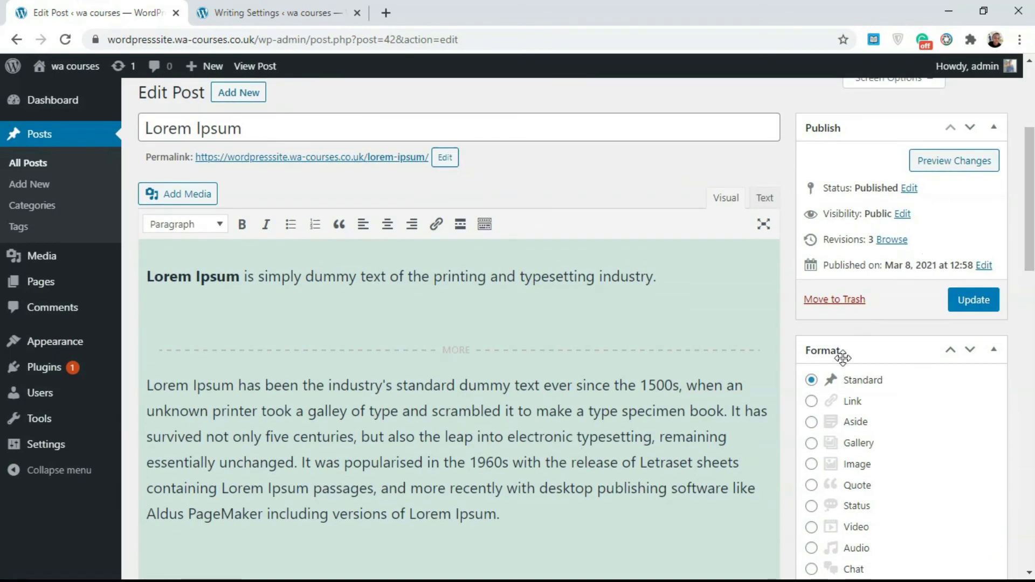
scroll(1007, 293, "down", 2)
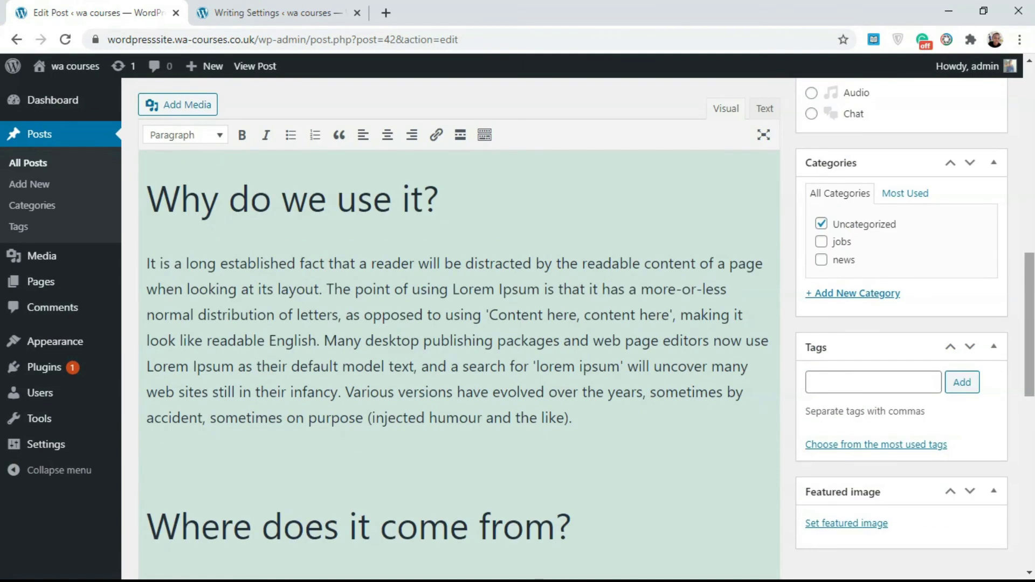
scroll(818, 334, "up", 6)
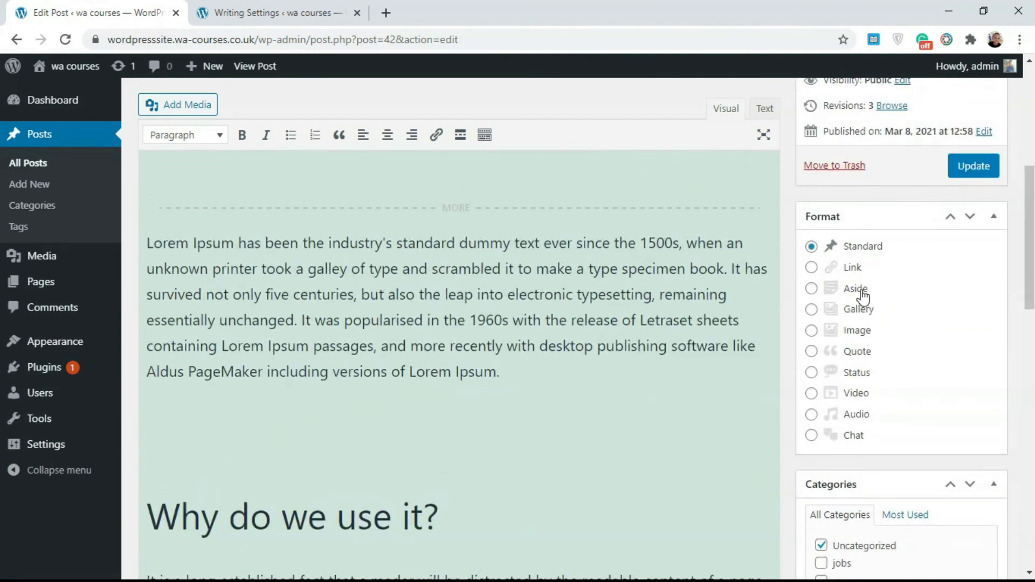